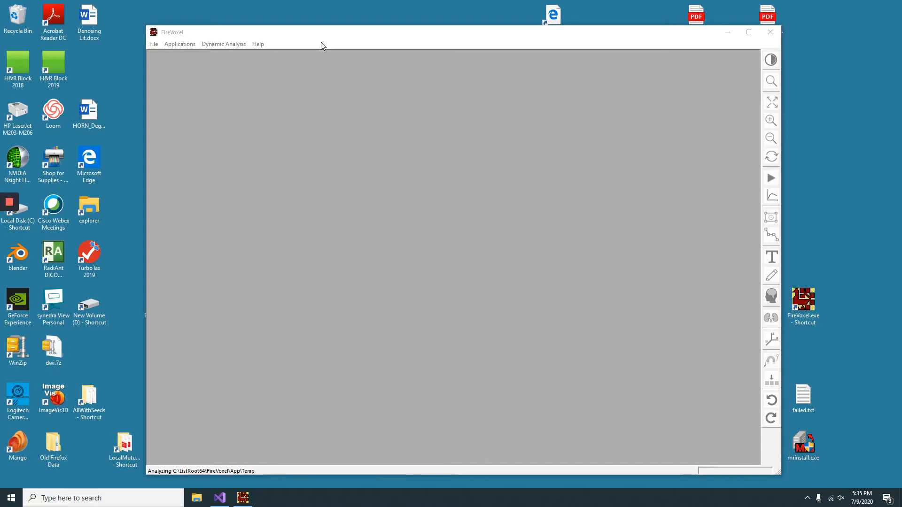
Step: Reposition the FireVoxel window and bring up the File menu
left_click_drag(320, 36, 277, 38)
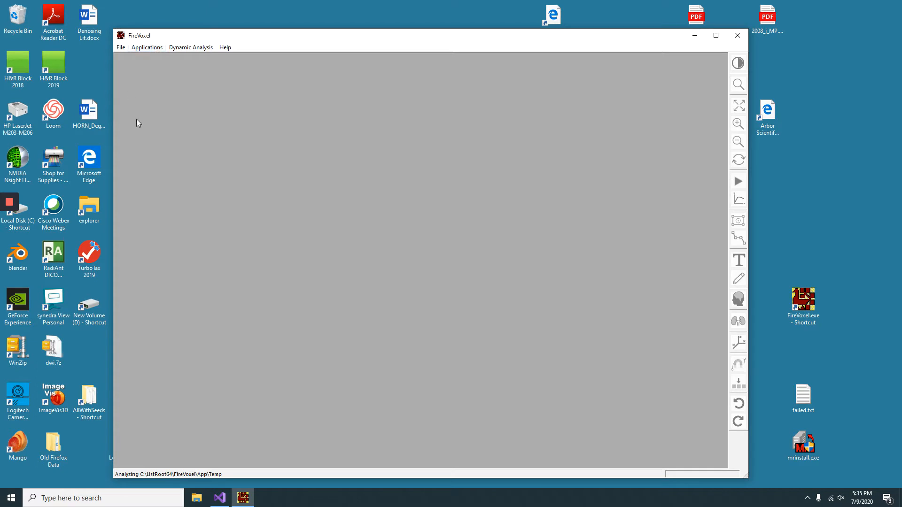
left_click(121, 48)
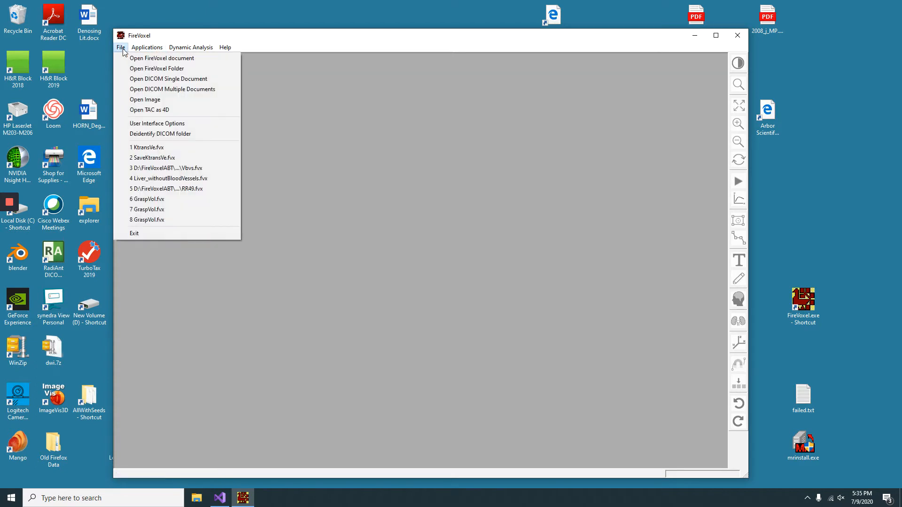
Step: In User Interface Options, try the Aqua and Luna Blue interface colour schemes
left_click(157, 124)
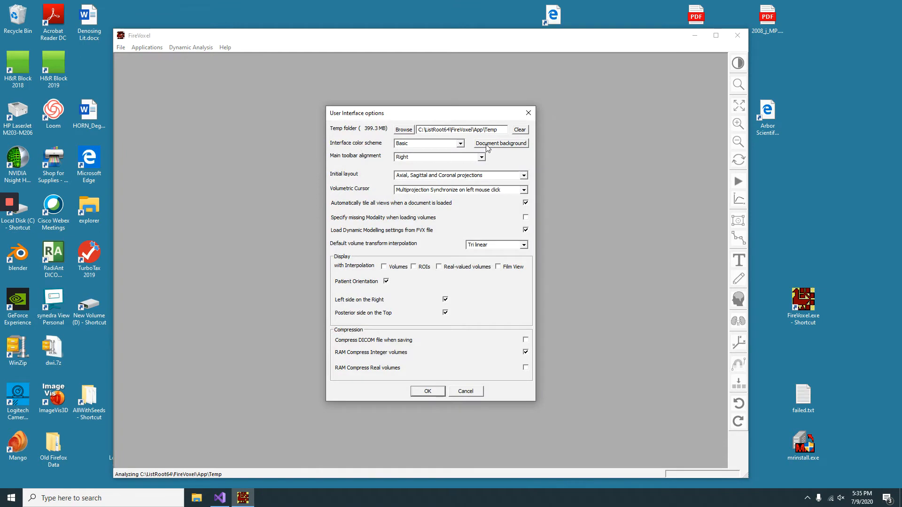
left_click(460, 143)
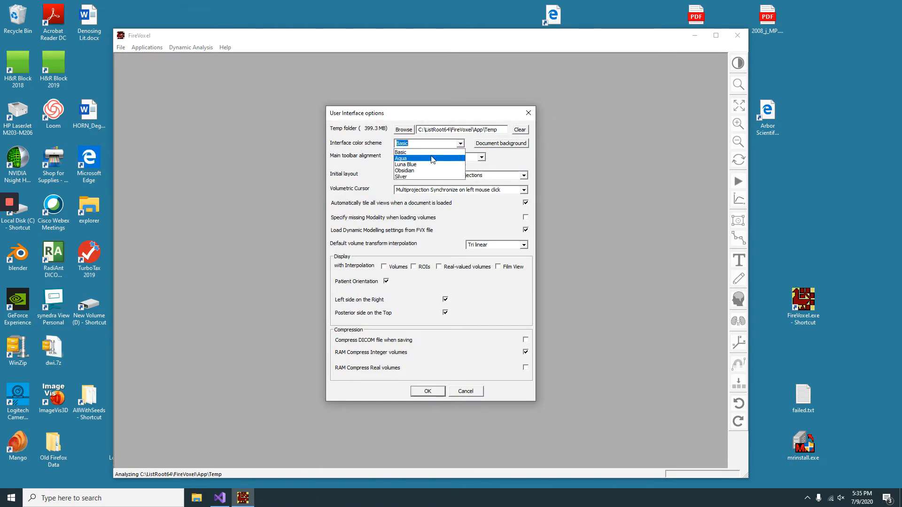
left_click(403, 158)
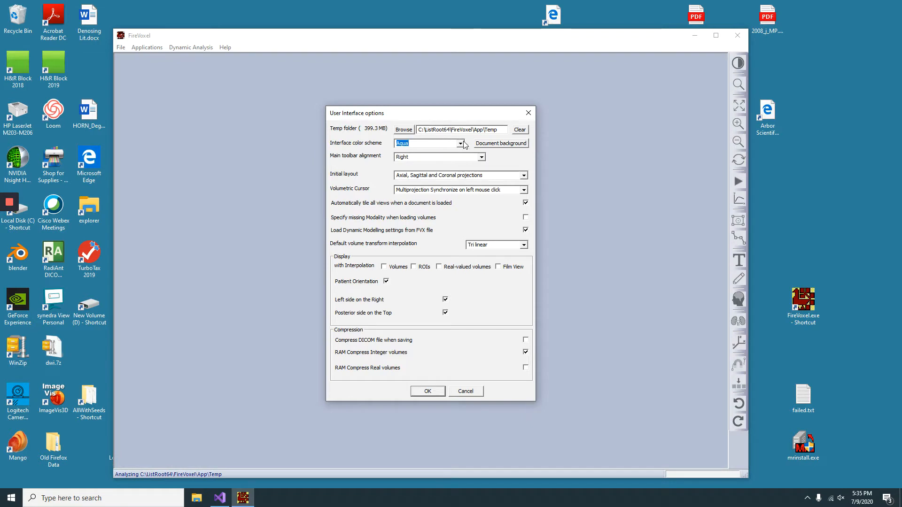
left_click(460, 142)
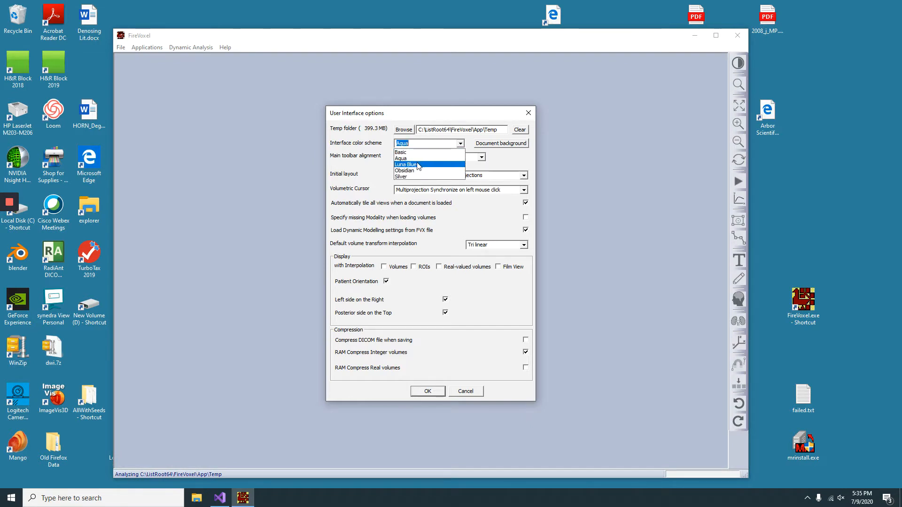
left_click(418, 165)
Step: Try the Obsidian scheme, then settle on Silver as the interface colour scheme
left_click(461, 142)
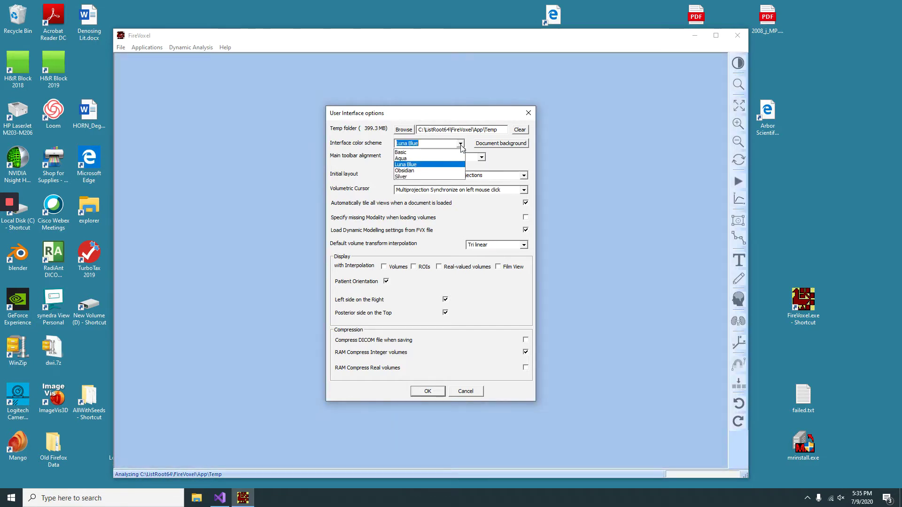
left_click(434, 171)
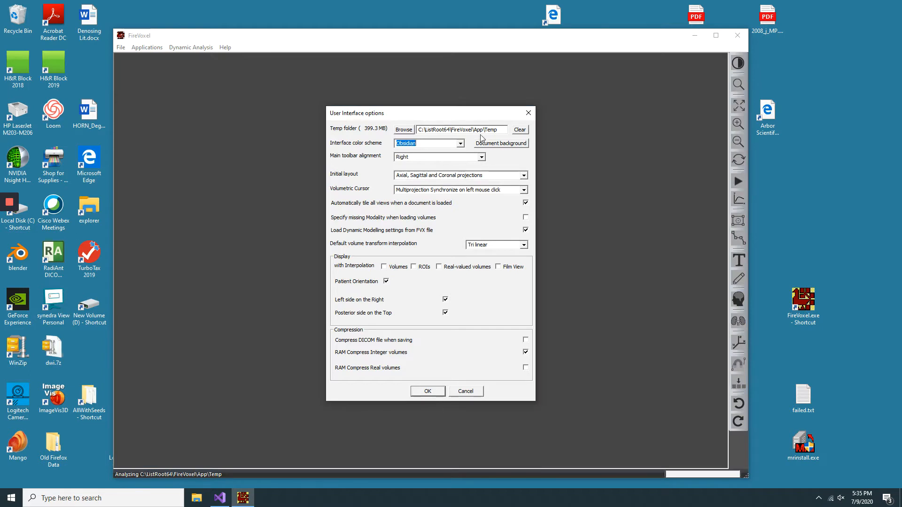
left_click(460, 144)
left_click(422, 178)
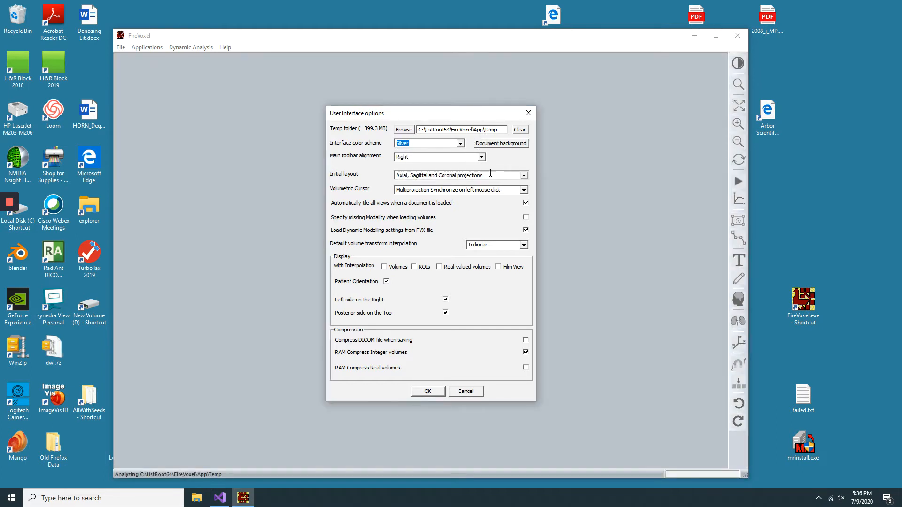
Step: Confirm the options, open the recent KtransVe.fvx document and position its image window
left_click(429, 392)
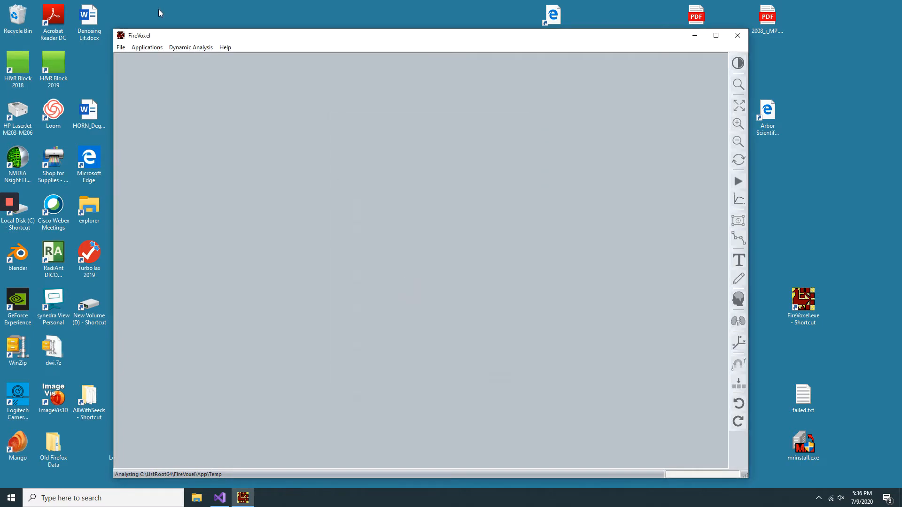
left_click(121, 47)
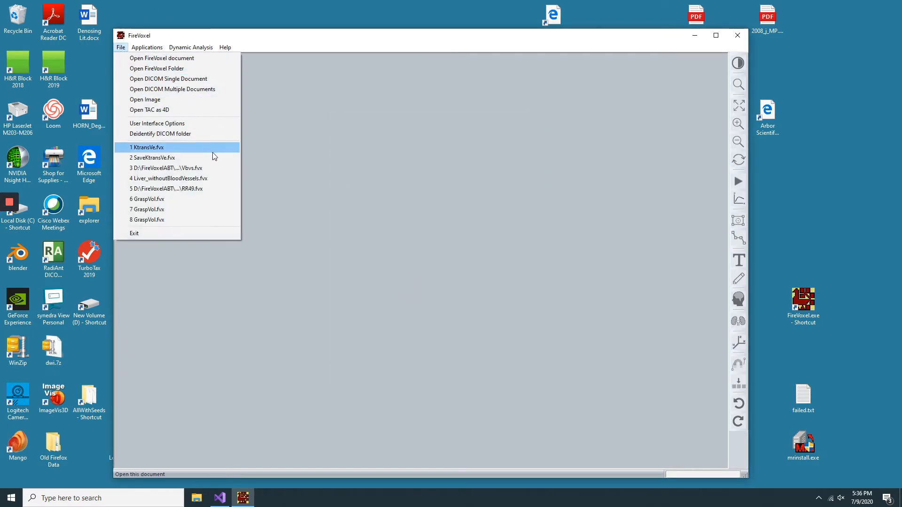
left_click(190, 148)
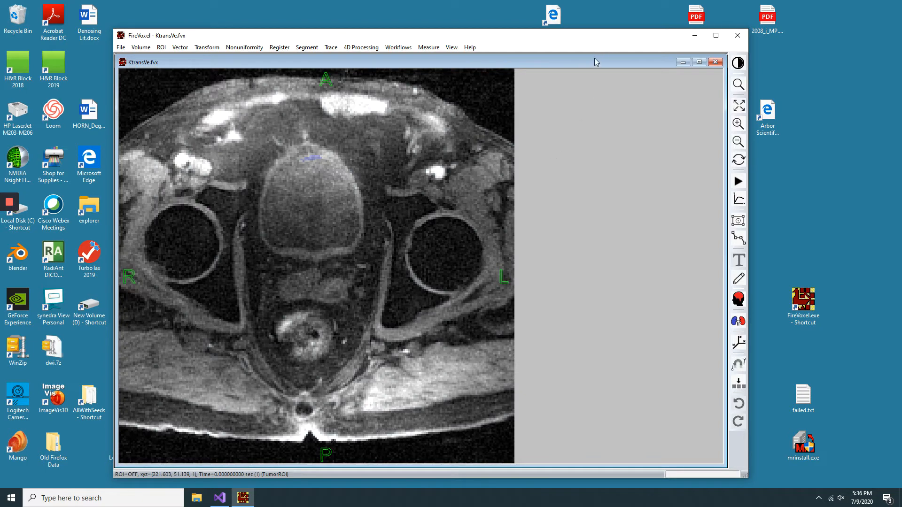
mouse_move(595, 63)
left_mouse_down()
mouse_move(588, 53)
mouse_move(580, 89)
left_mouse_up()
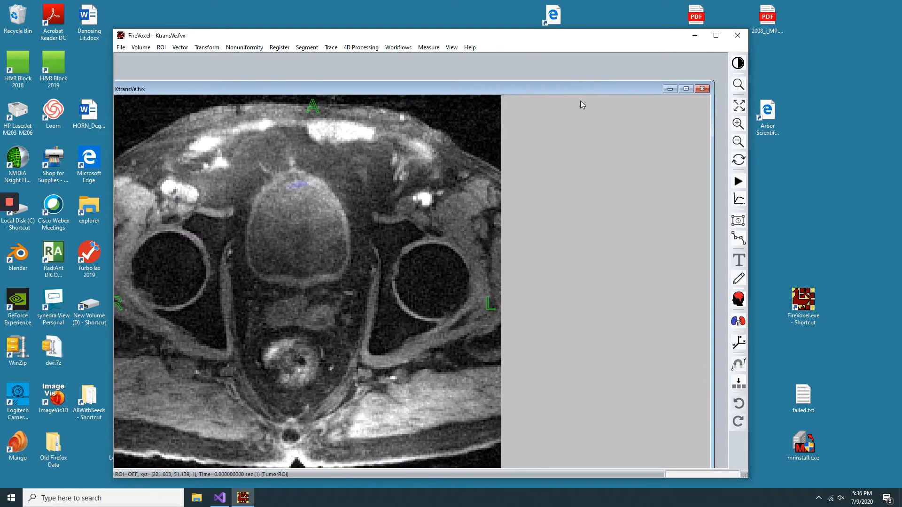
Step: In User Interface Options, try green then dark purple as the document background colour
left_click(120, 48)
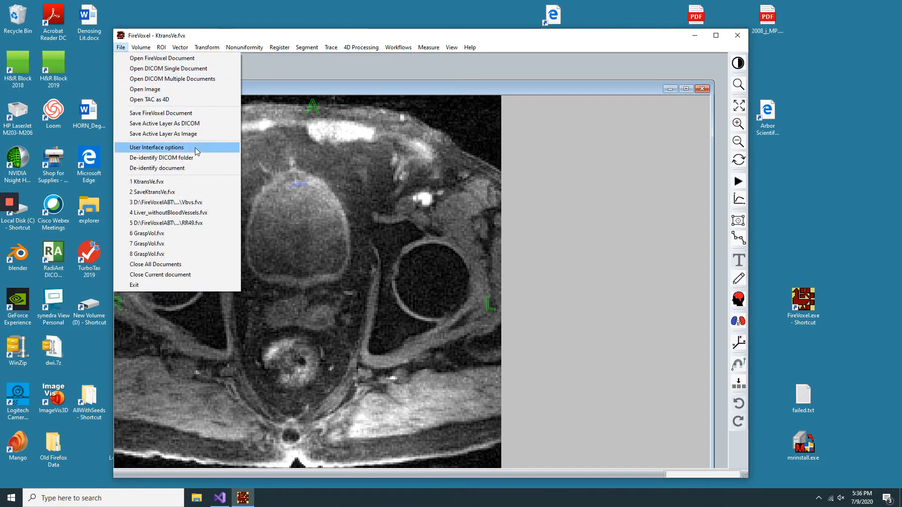
left_click(156, 147)
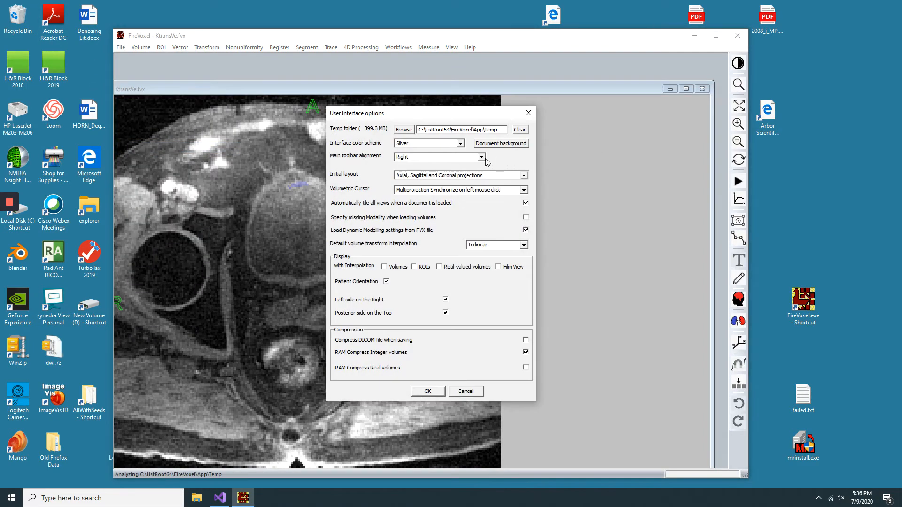
left_click(501, 143)
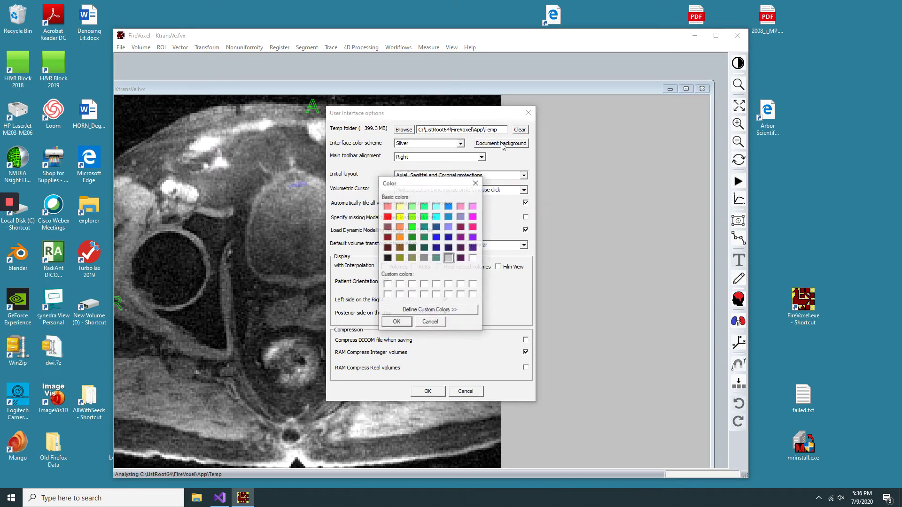
left_click(424, 216)
left_click(398, 322)
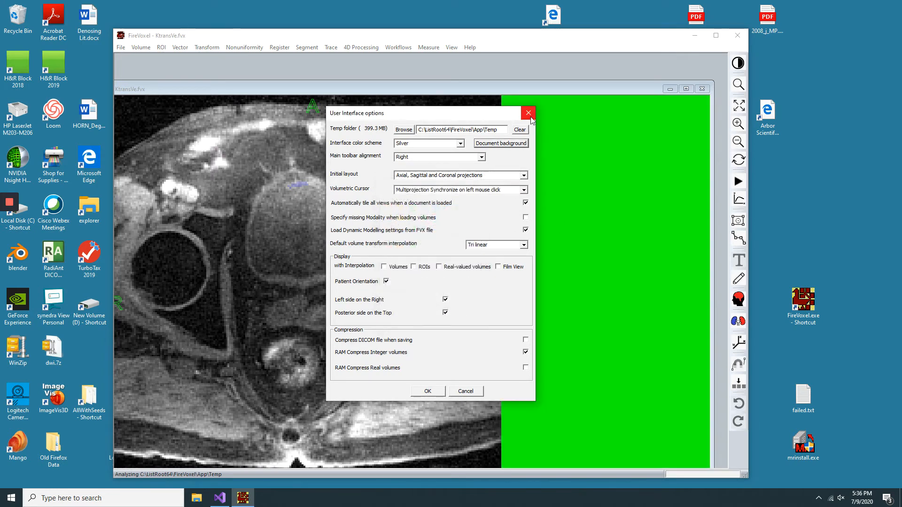
left_click(509, 145)
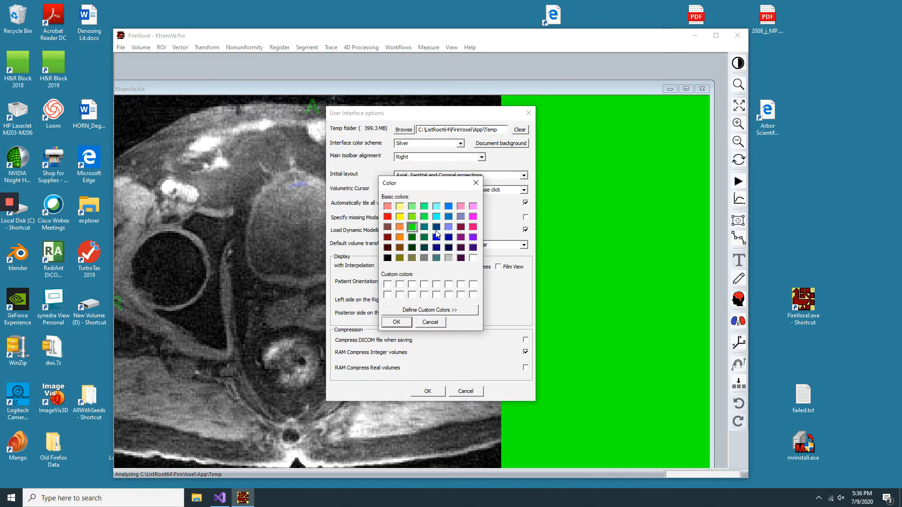
left_click(461, 257)
left_click(397, 322)
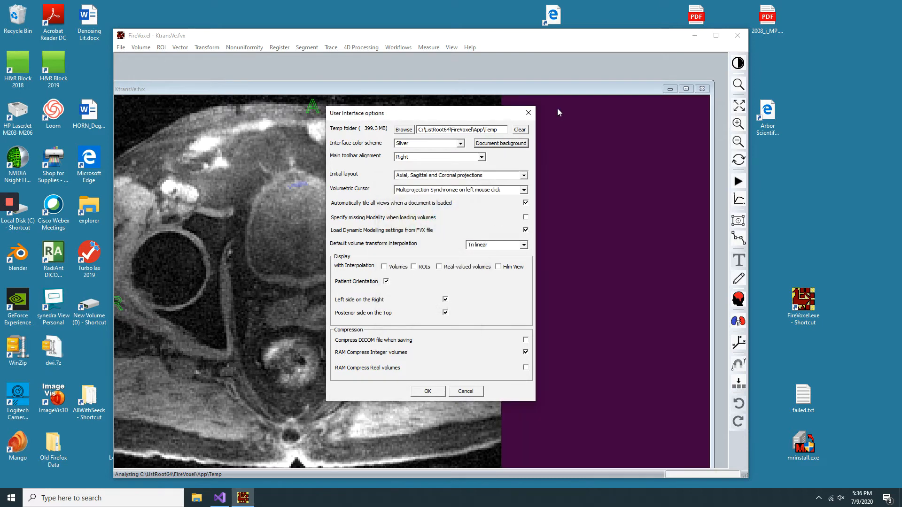
Step: Set the document background to black, close the options and nudge the image window
left_click(502, 144)
left_click(387, 258)
left_click(397, 322)
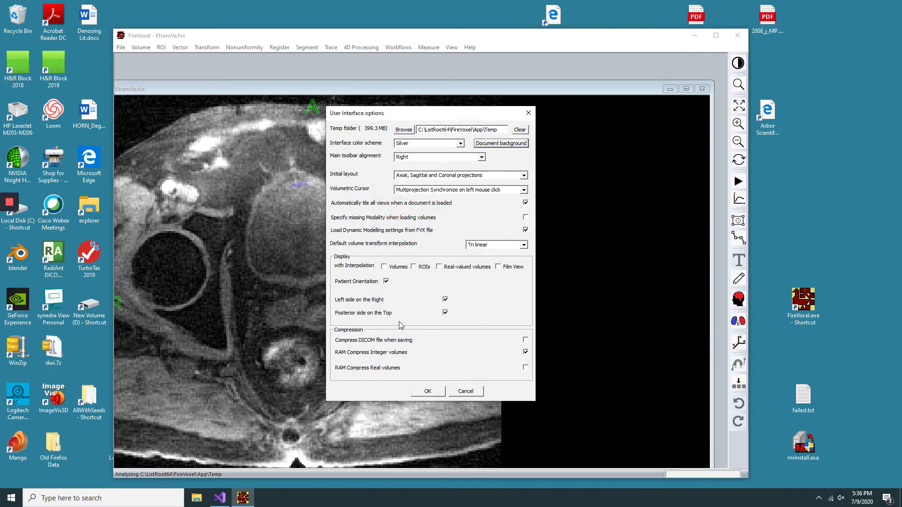
left_click(529, 113)
left_click_drag(565, 92, 580, 83)
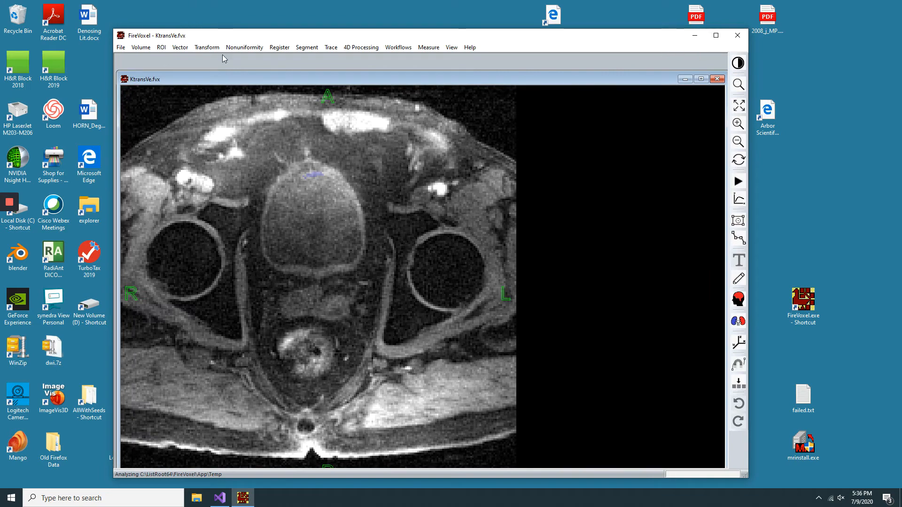
Step: In User Interface Options, choose the Obsidian interface colour scheme
left_click(121, 47)
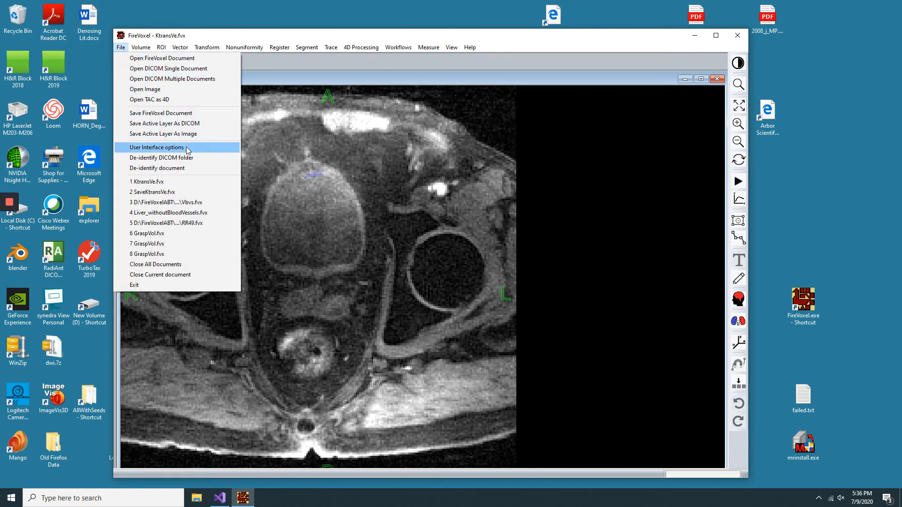
left_click(155, 148)
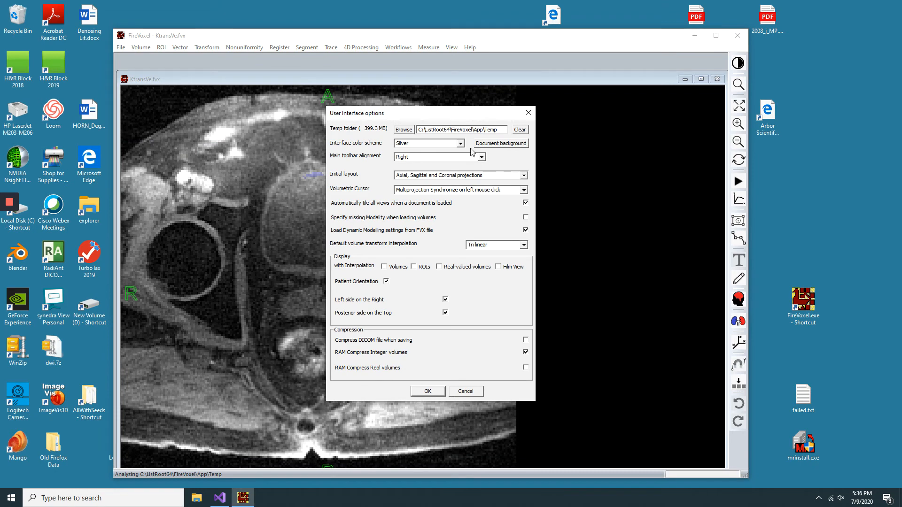
left_click(460, 143)
left_click(423, 159)
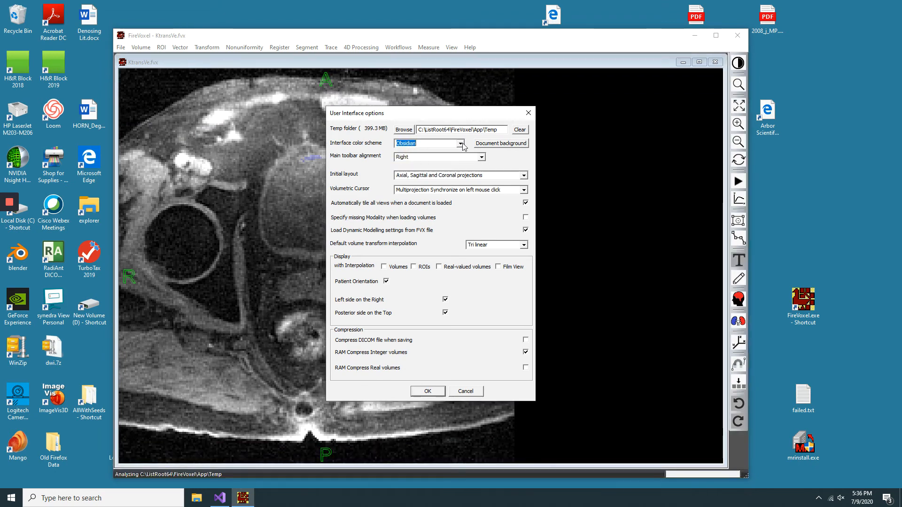
Step: Change the interface colour scheme from Obsidian to Luna Blue
left_click(460, 143)
left_click(423, 168)
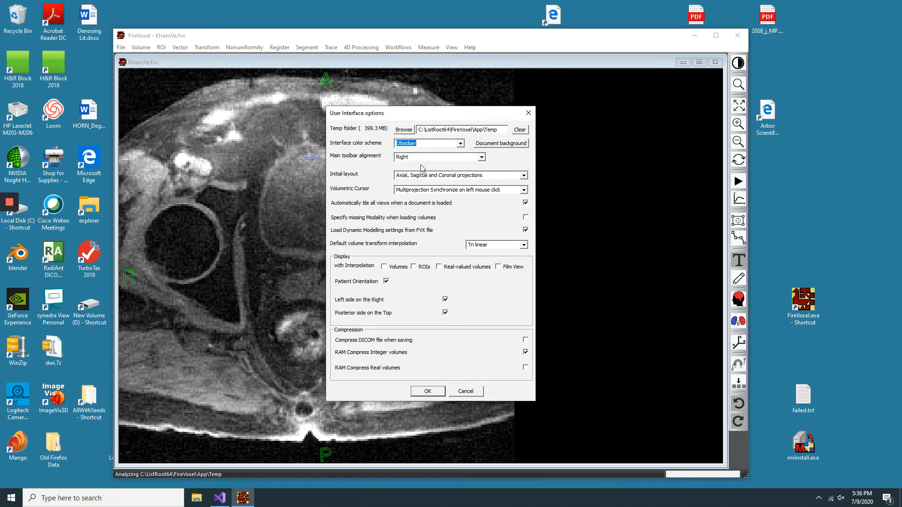
key("Down")
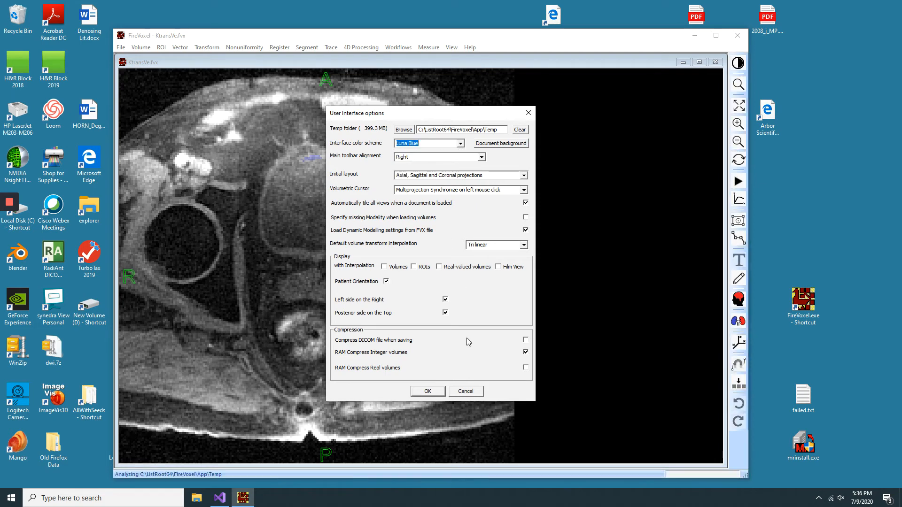
Step: Confirm the options, close FireVoxel and answer the save prompt
left_click(427, 391)
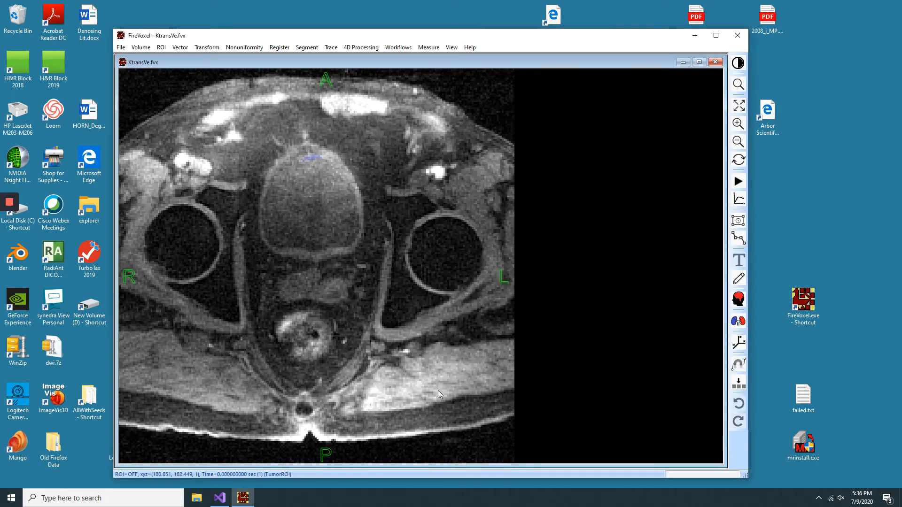
left_click(737, 36)
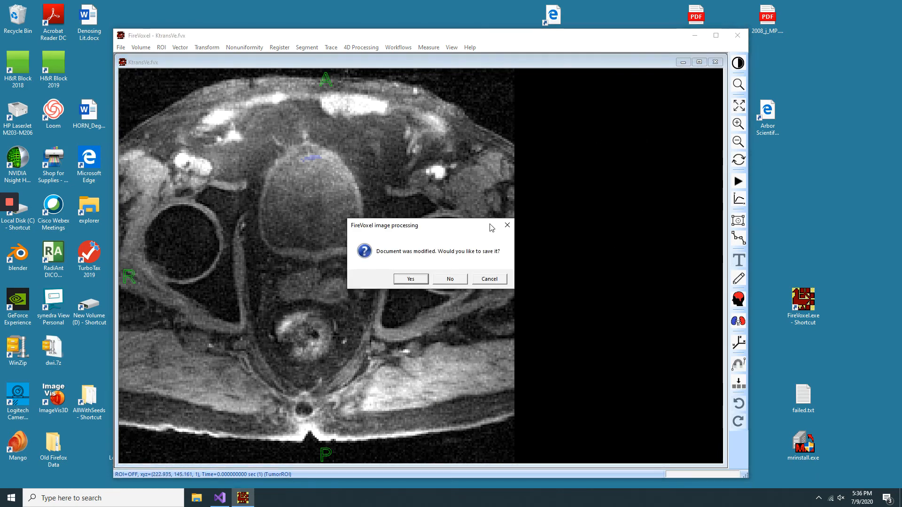
left_click(459, 283)
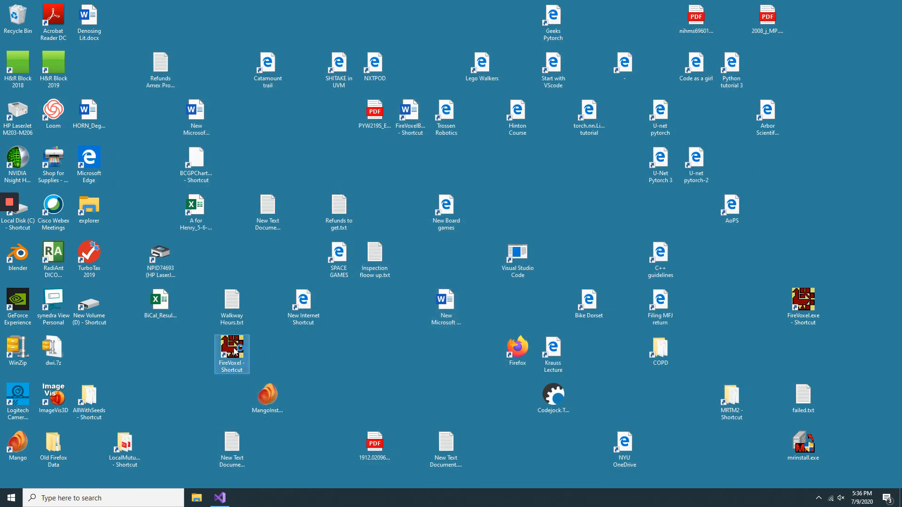
Step: Relaunch FireVoxel, resize its window and reopen the recent KtransVe.fvx document
double_click(232, 349)
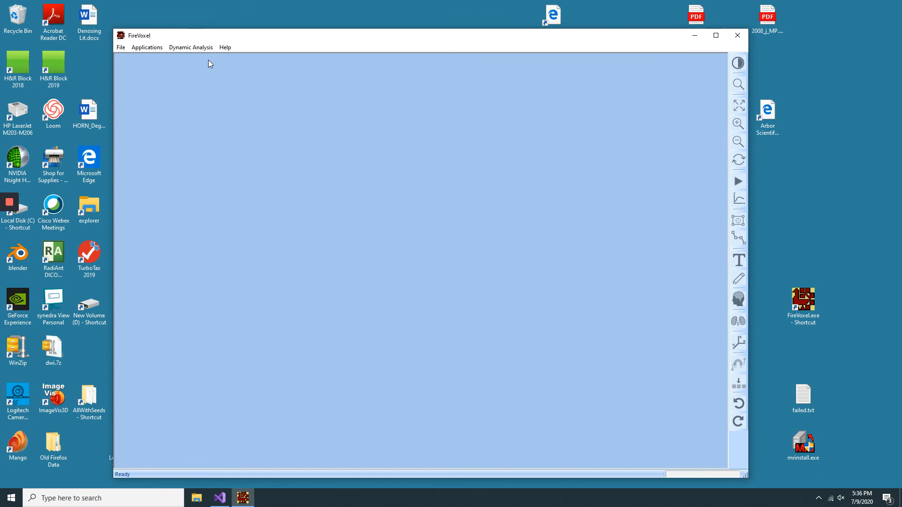
left_click_drag(746, 474, 743, 467)
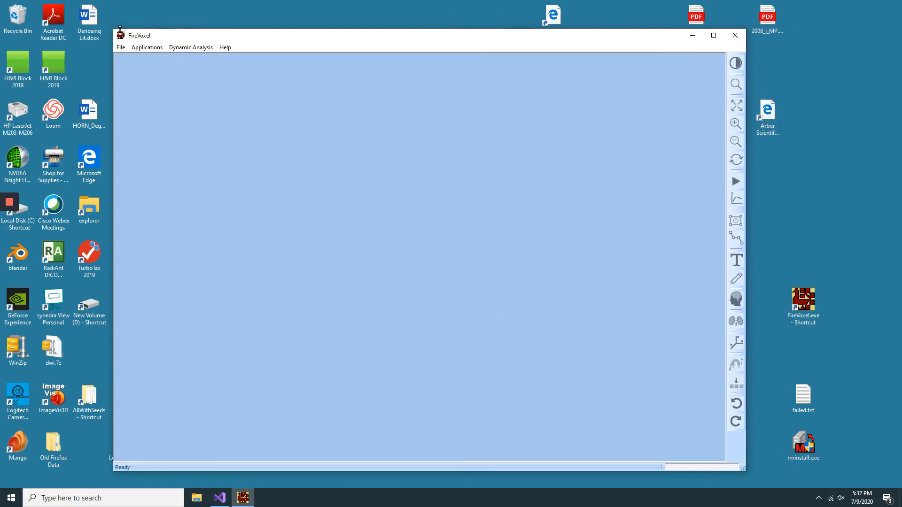
left_click(121, 47)
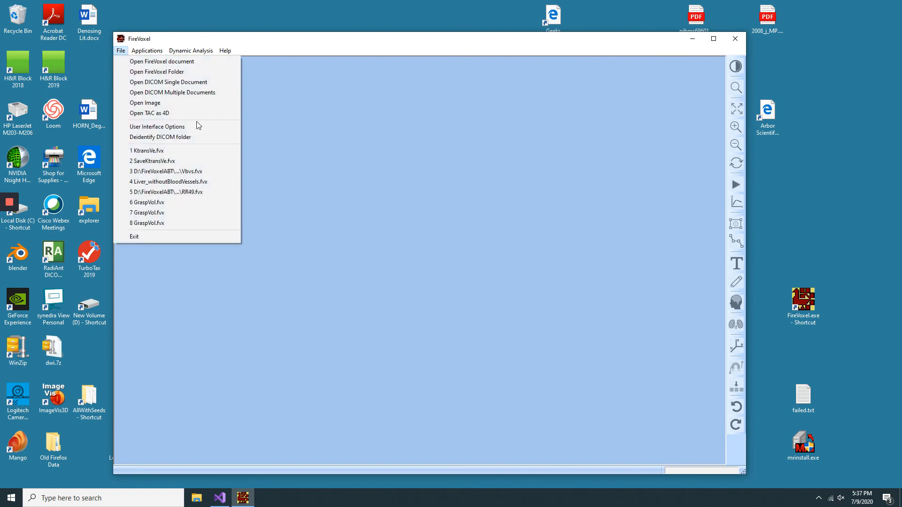
left_click(183, 151)
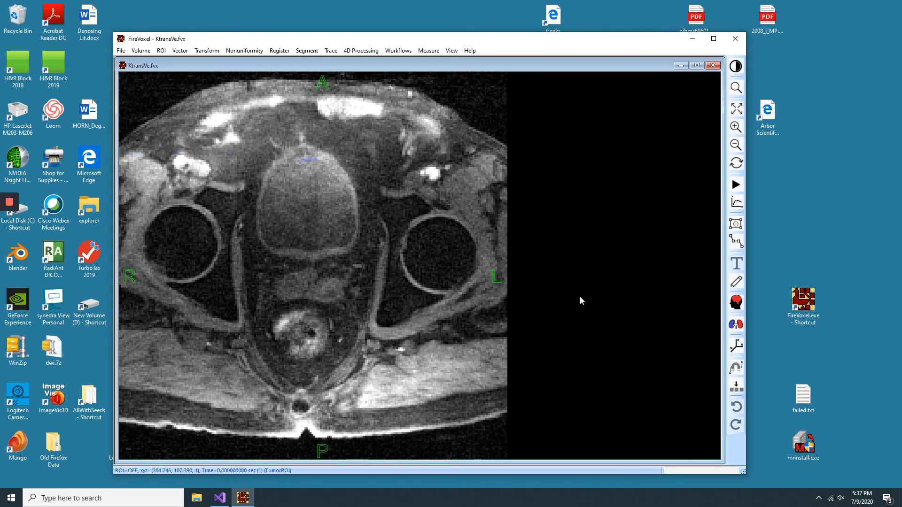